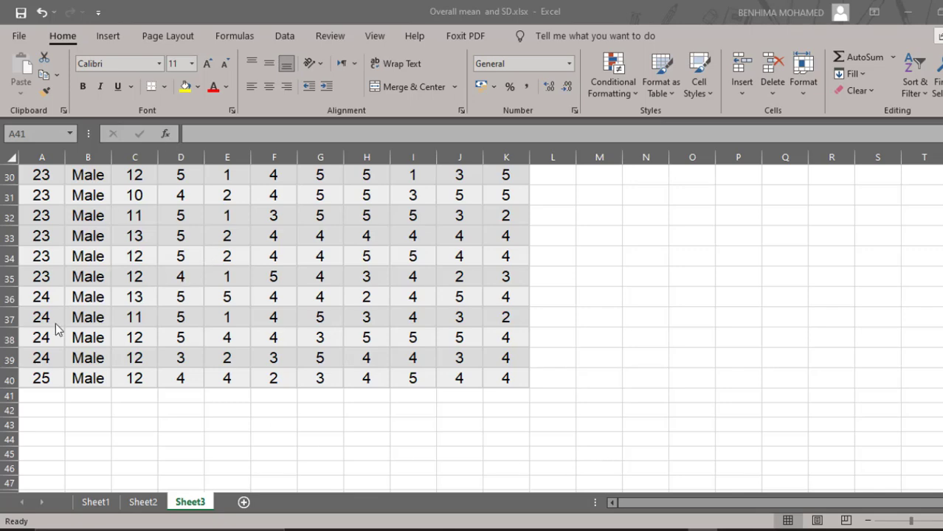
Enter =AVERAGE(A1:A40) in cell A41 through Insert Function, giving a mean of 21.7.
click(26, 399)
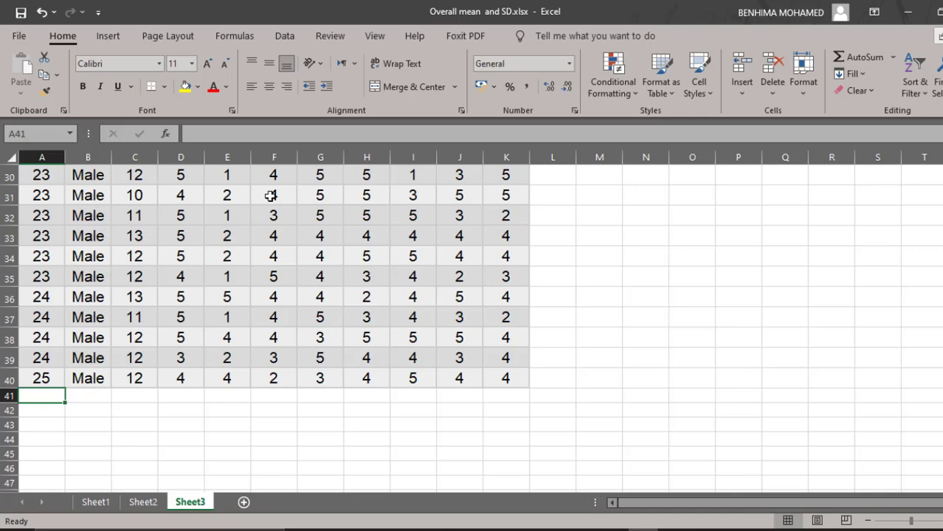
click(167, 135)
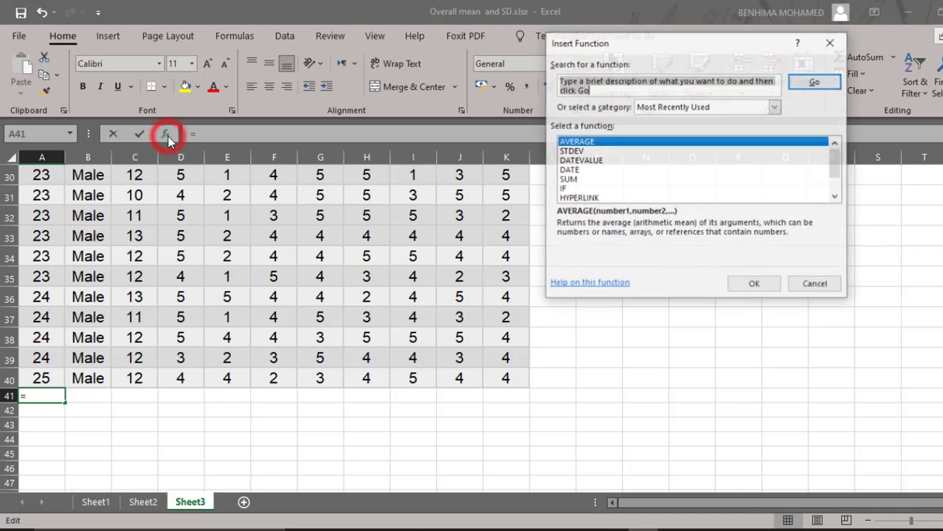
click(574, 142)
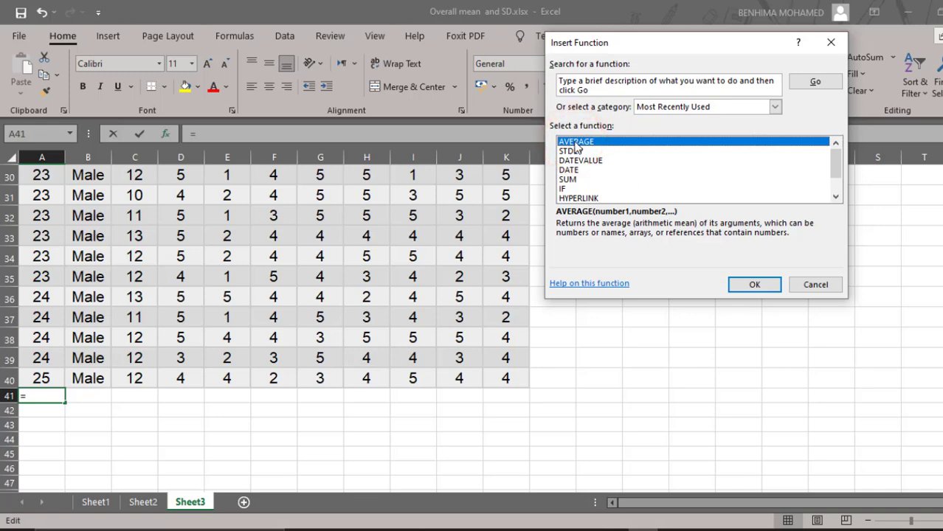
click(747, 285)
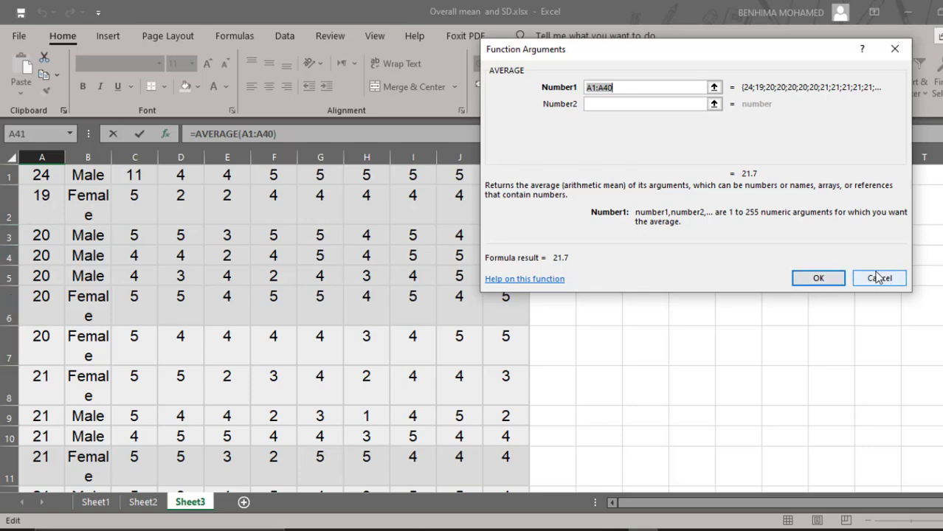
click(812, 283)
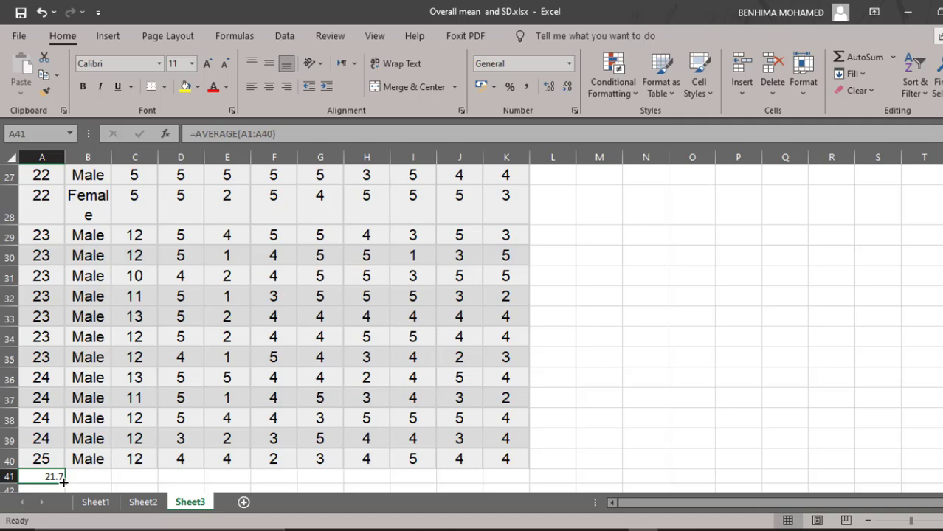
Fill A41's AVERAGE formula right through K41, giving means like 6.975 and 3.725.
drag(64, 480, 531, 479)
drag(633, 498, 634, 498)
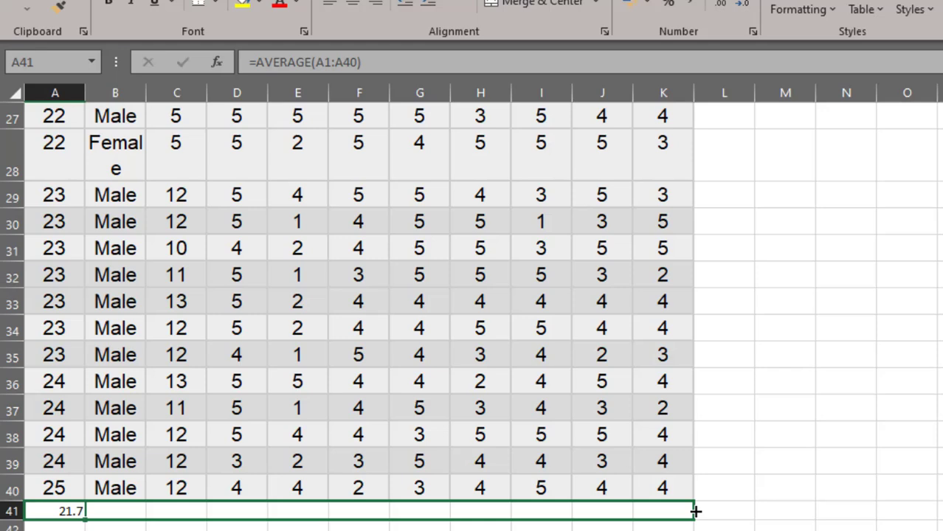
drag(695, 510, 695, 510)
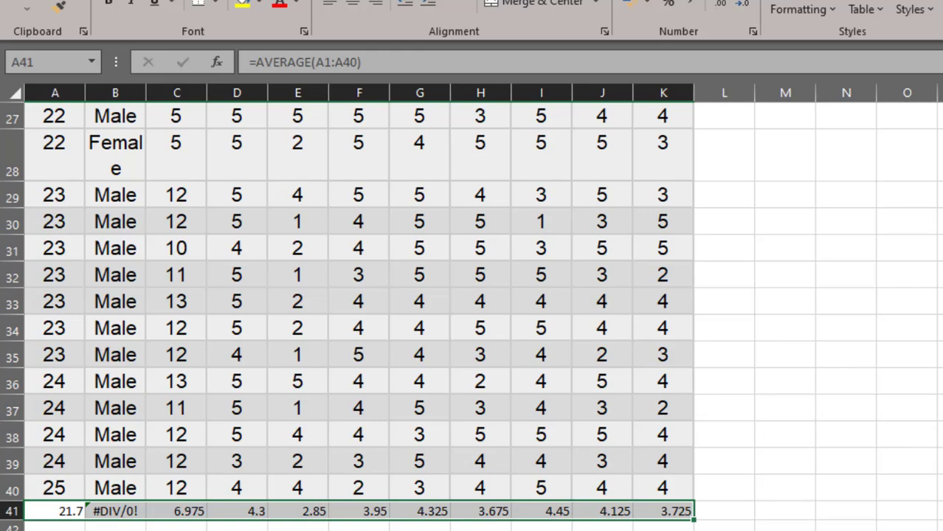
Clear B41's #DIV/0! error with Clear Contents, undoing an accidental clear of the whole row.
right_click(108, 514)
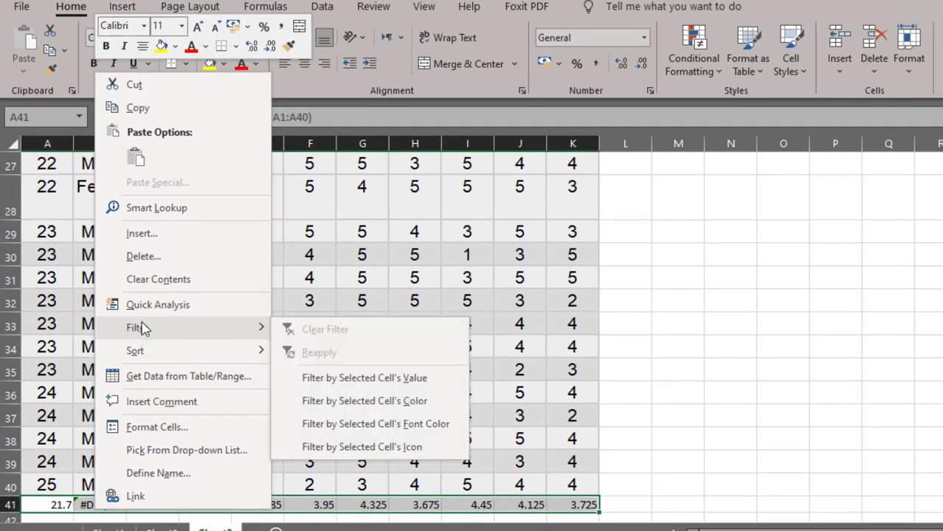
click(154, 276)
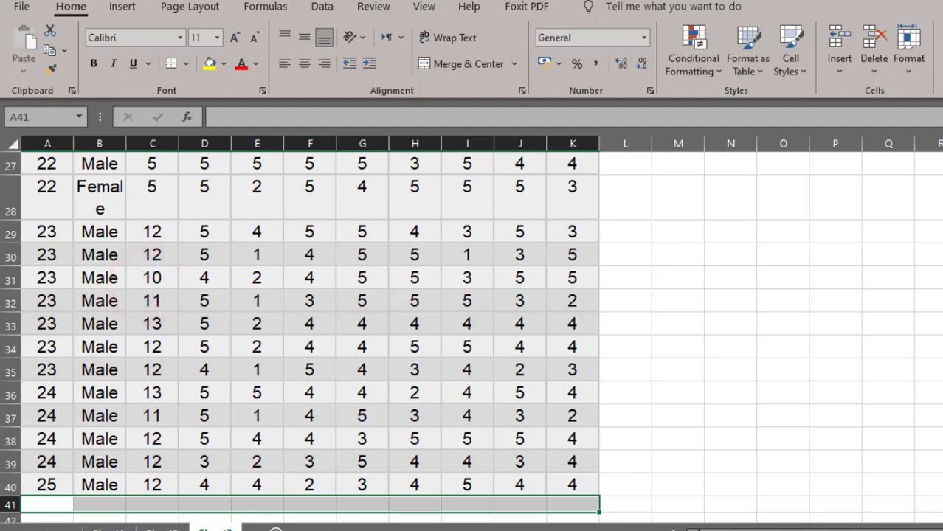
key(ctrl+z)
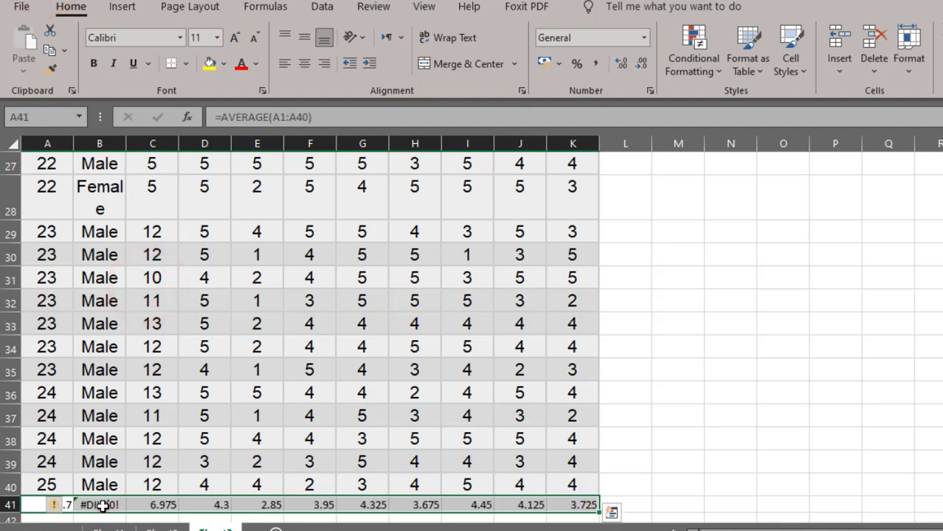
click(99, 506)
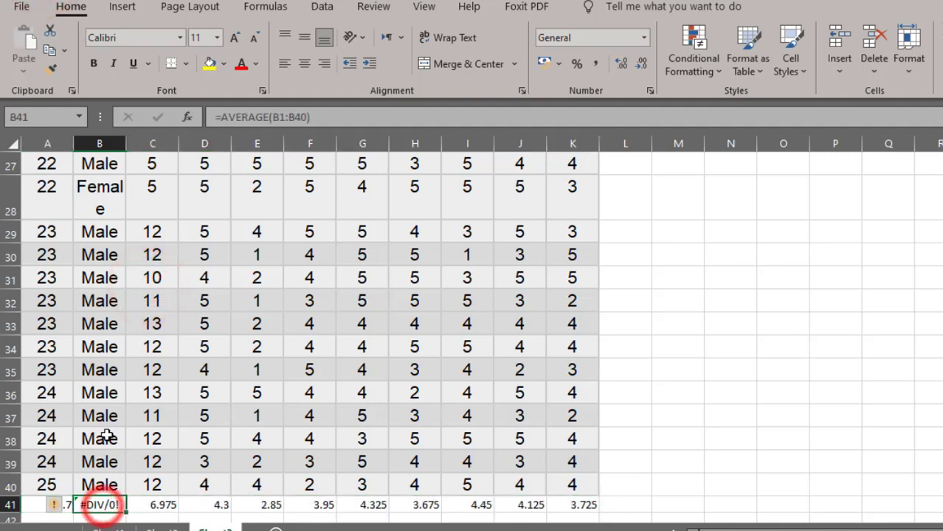
right_click(100, 506)
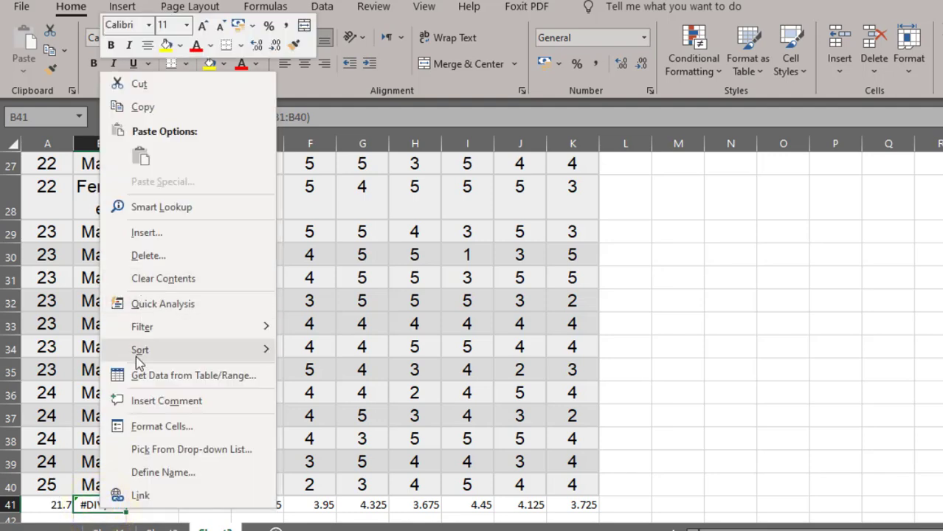
click(163, 285)
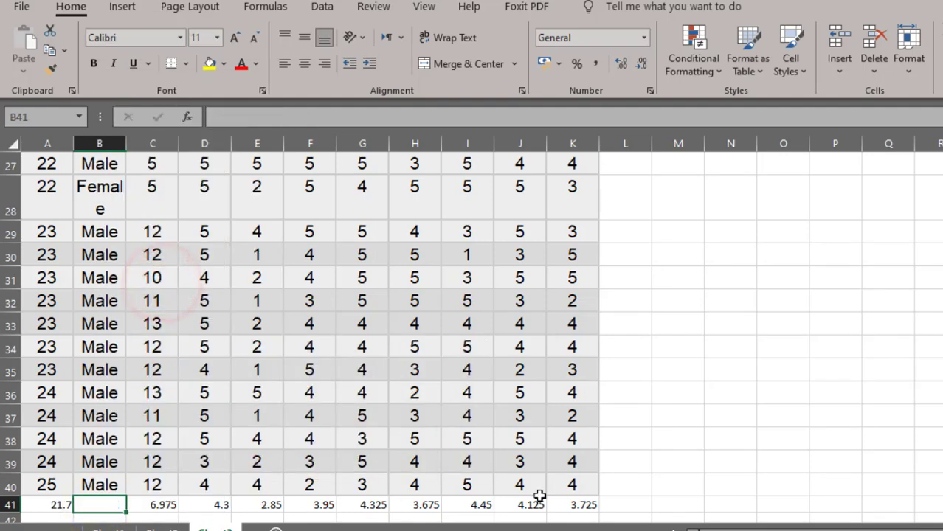
scroll(644, 528, down, 1)
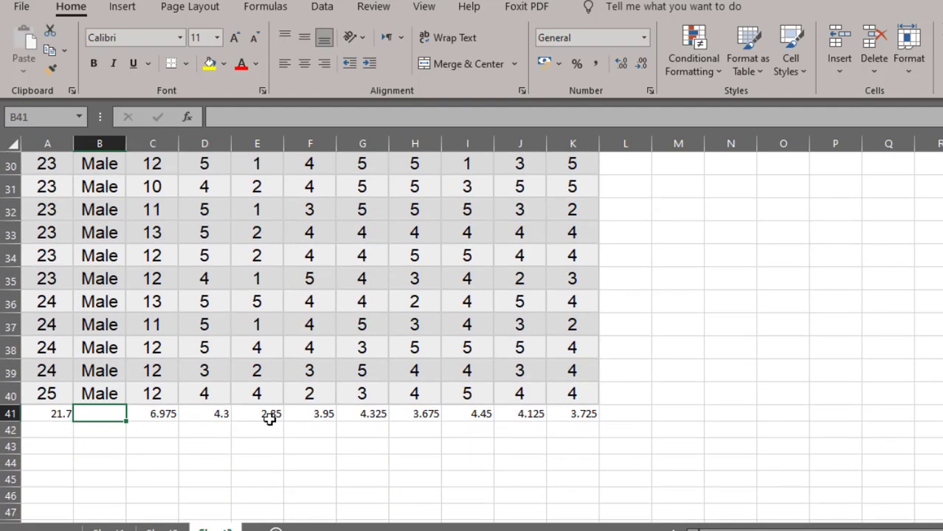
click(43, 433)
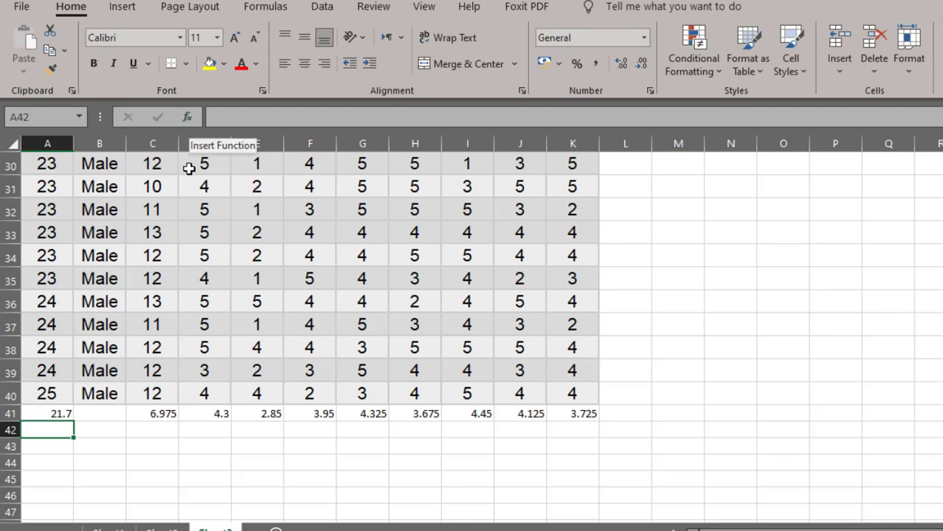
Enter =STDEV(A1:A40) in A42, correcting the suggested range from A1:A41, returning 1.435806.
click(187, 116)
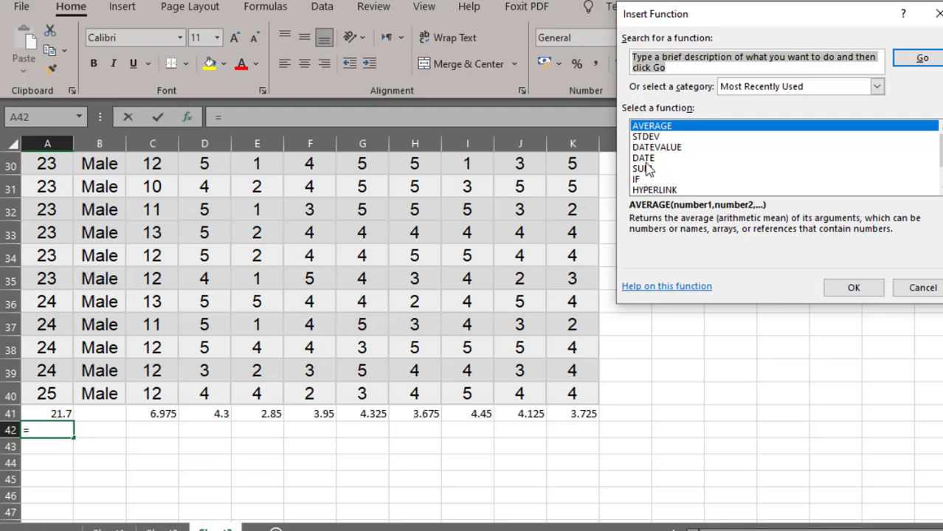
click(646, 137)
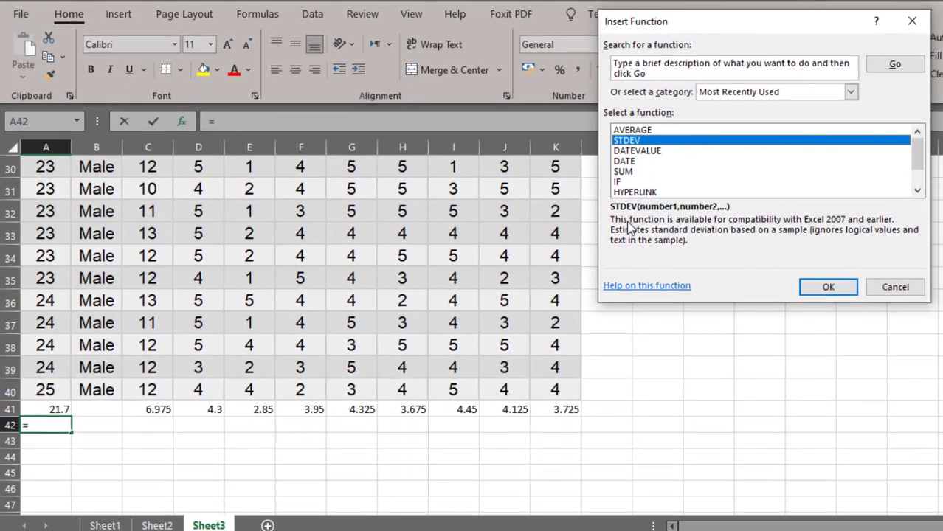
click(822, 287)
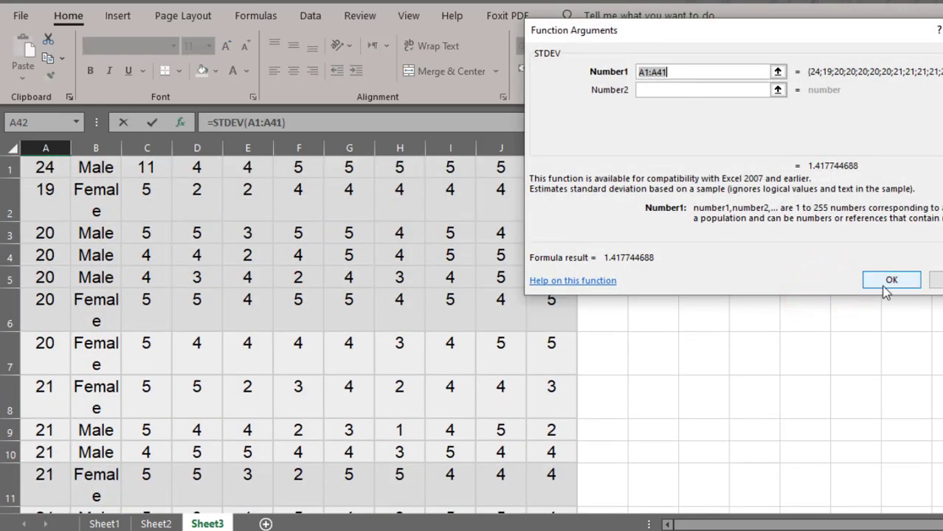
click(665, 71)
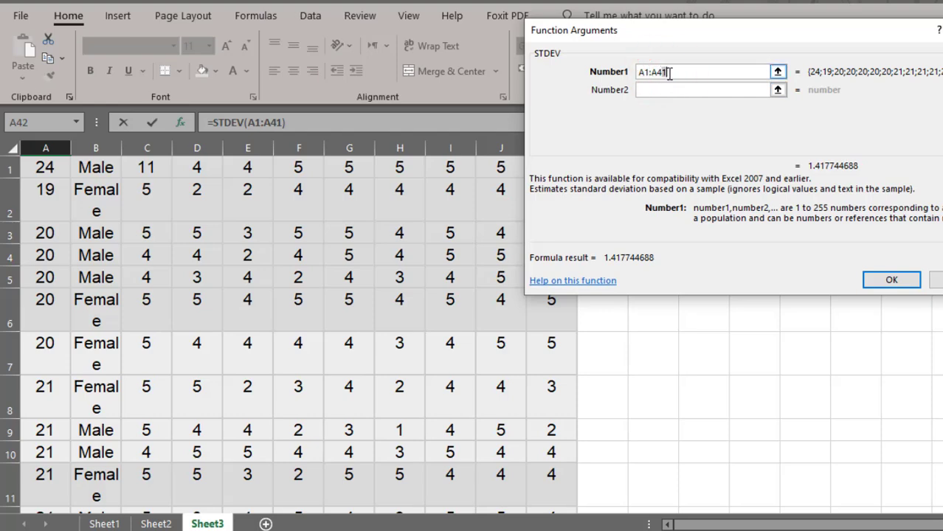
key(BackSpace)
text(0)
click(888, 279)
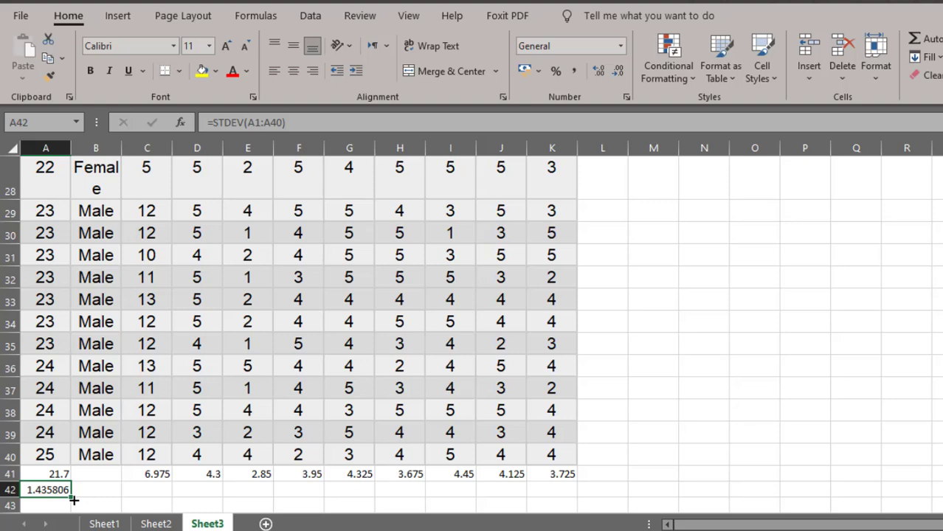
Fill A42's STDEV formula through K42 and display the results with two decimals.
drag(70, 497, 556, 483)
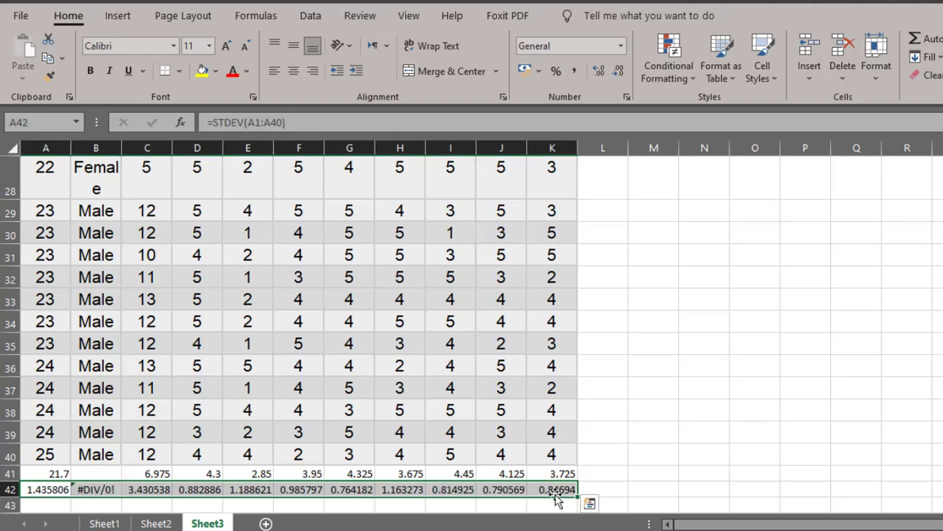
click(598, 72)
click(598, 72)
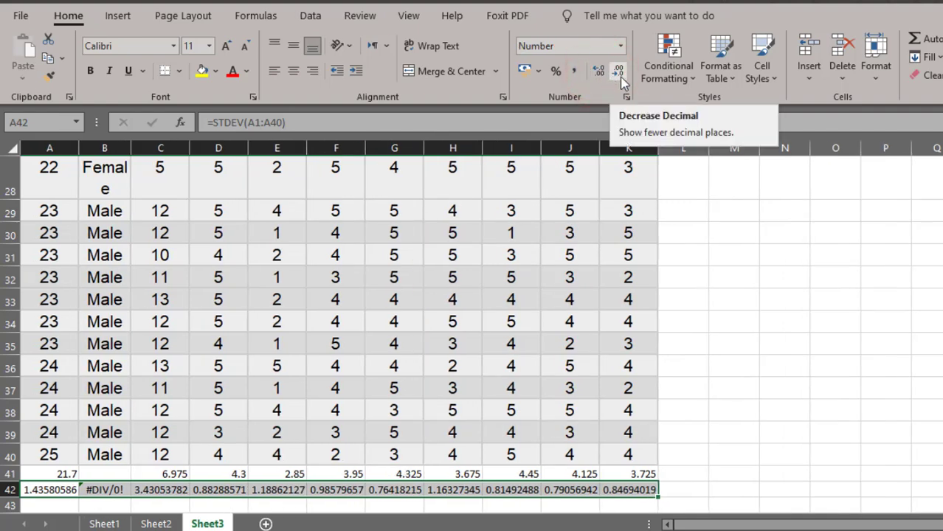
click(619, 74)
click(619, 74)
click(619, 74)
click(620, 76)
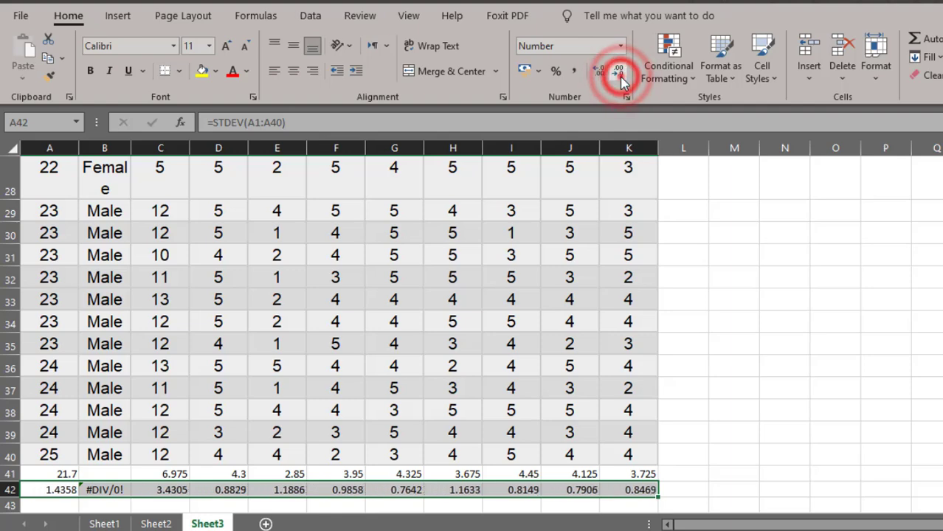
click(619, 76)
click(620, 76)
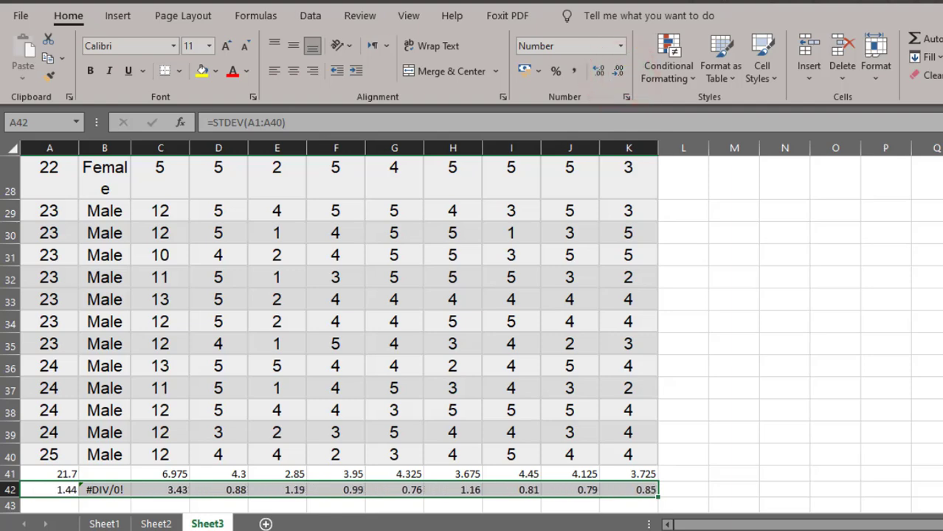
scroll(472, 310, down, 1)
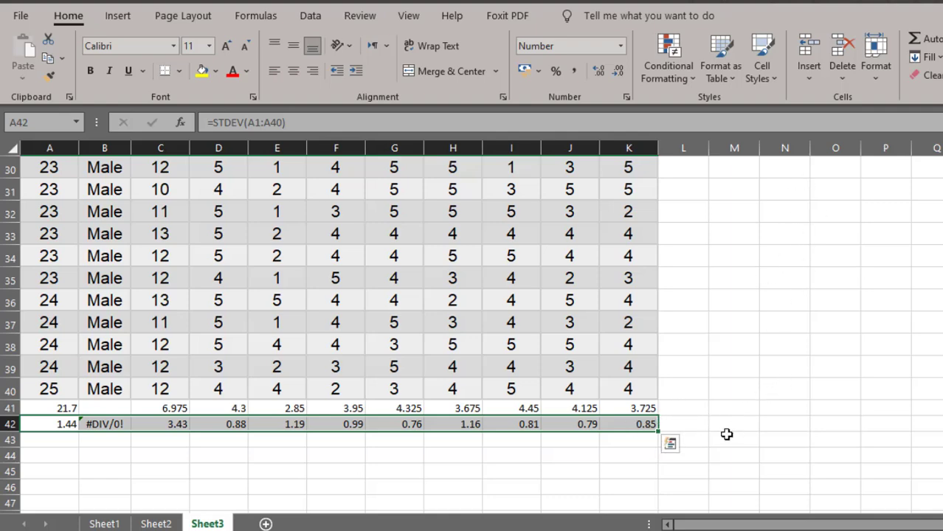
Copy A41's 21.7 mean and paste it into B41.
click(691, 407)
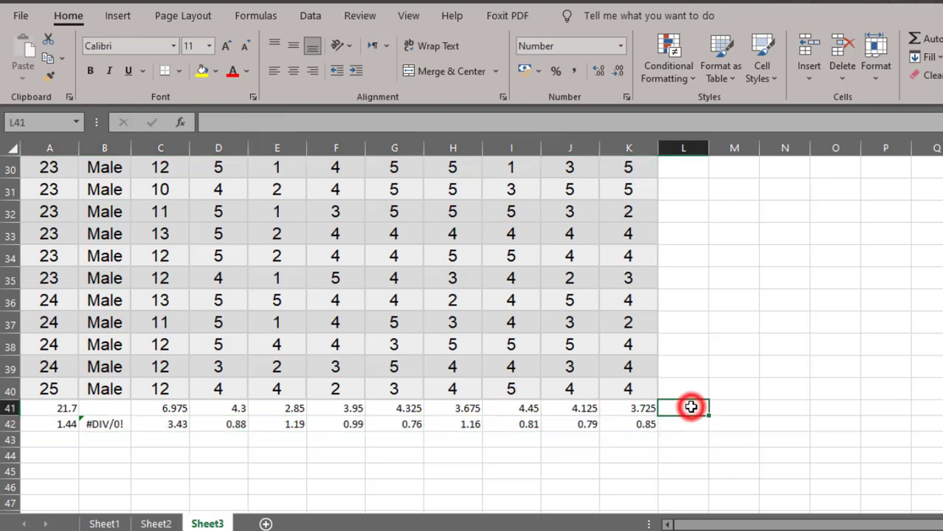
right_click(63, 408)
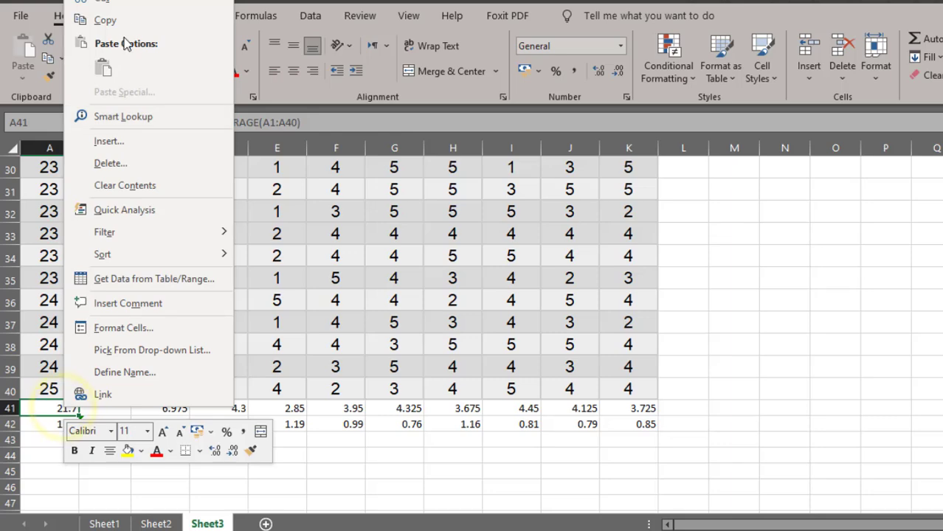
click(118, 15)
click(101, 408)
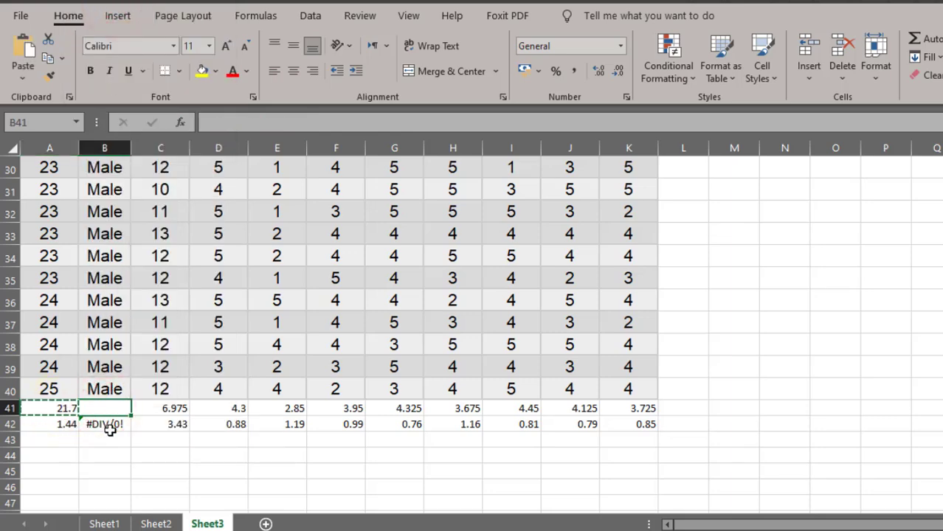
text(V)
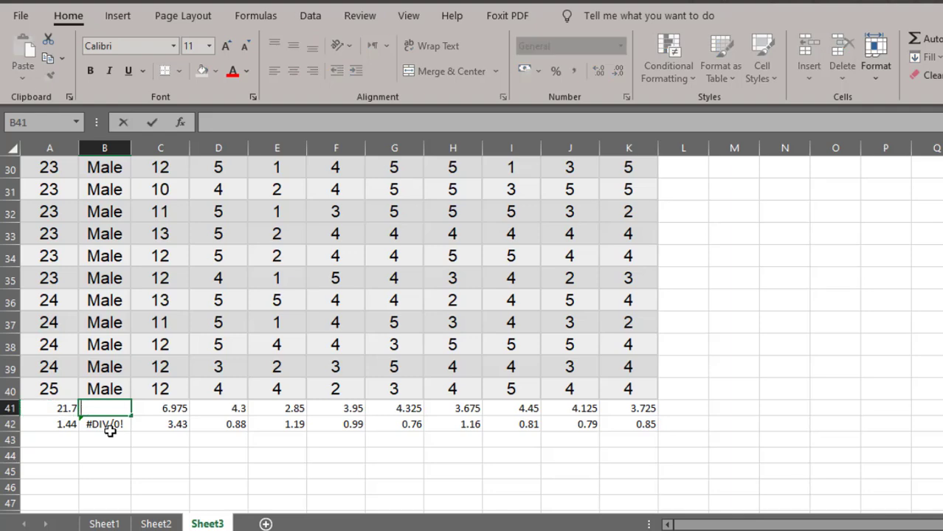
click(52, 408)
right_click(50, 409)
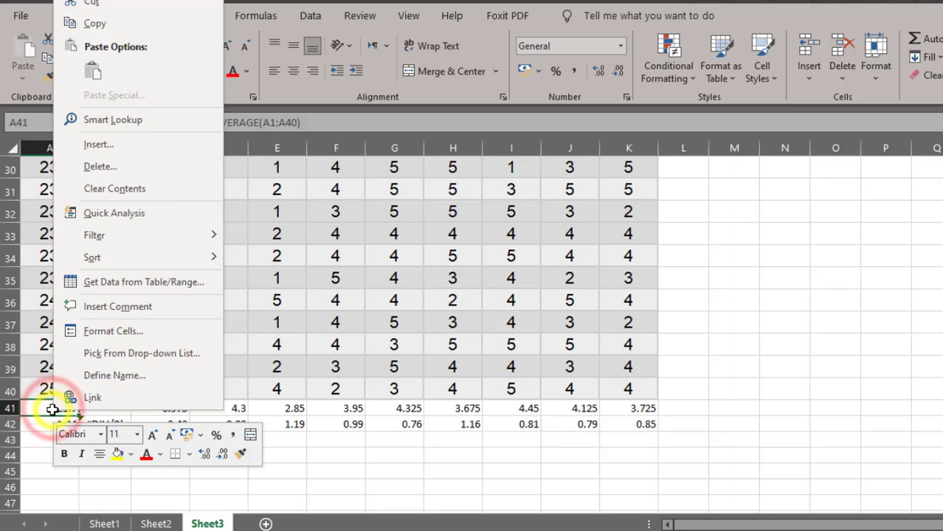
click(102, 23)
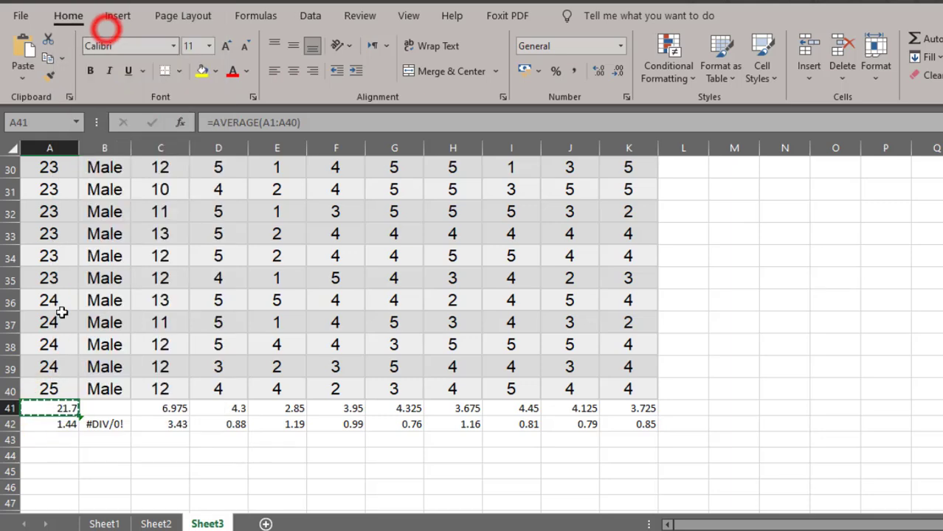
click(92, 408)
right_click(94, 408)
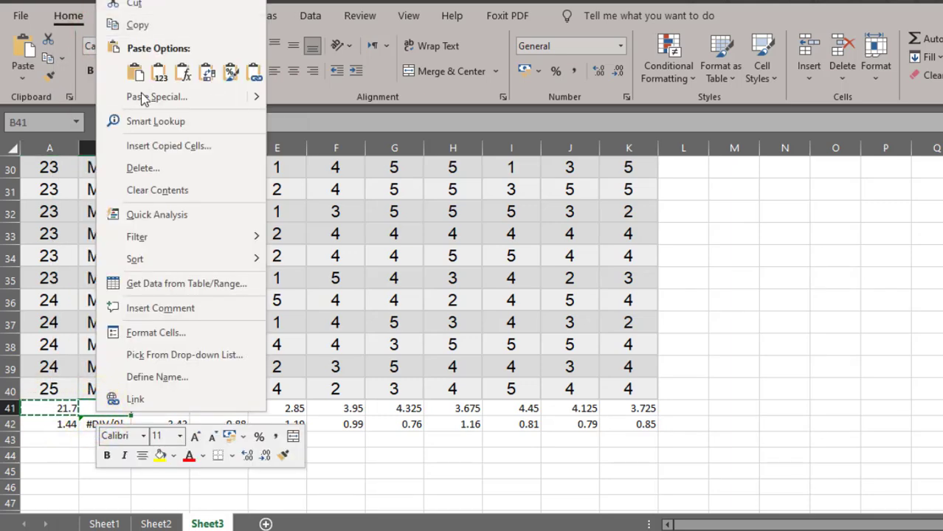
click(158, 77)
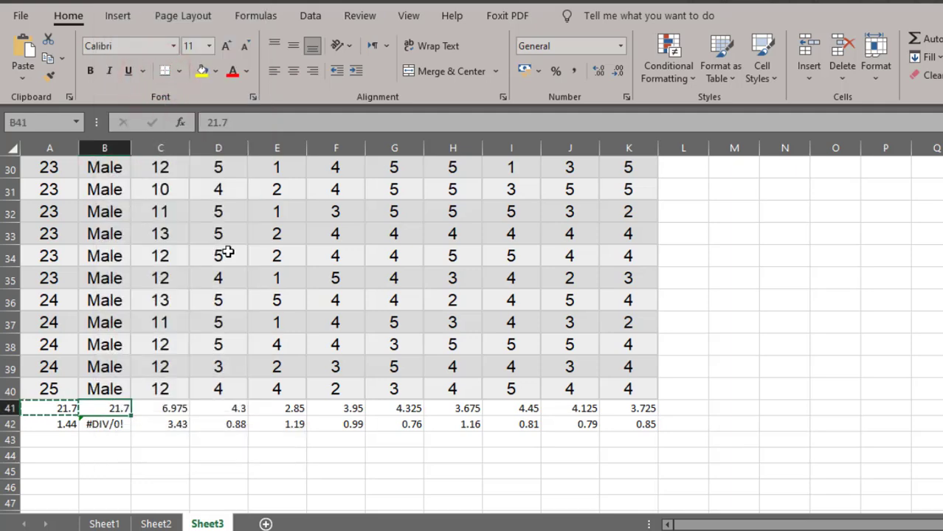
click(684, 408)
Enter =AVERAGE(B41:K41) in L41, giving 6.0075.
click(180, 122)
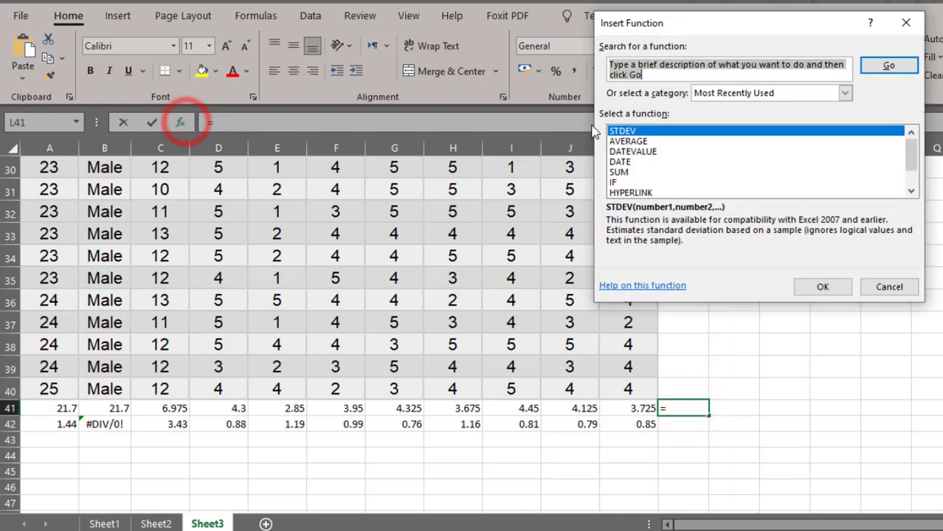
click(619, 140)
click(808, 285)
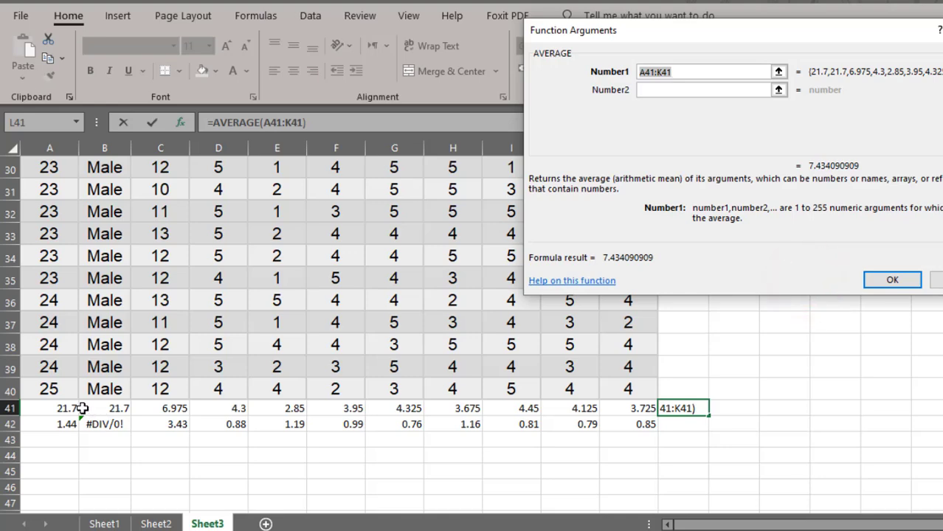
drag(107, 408, 637, 404)
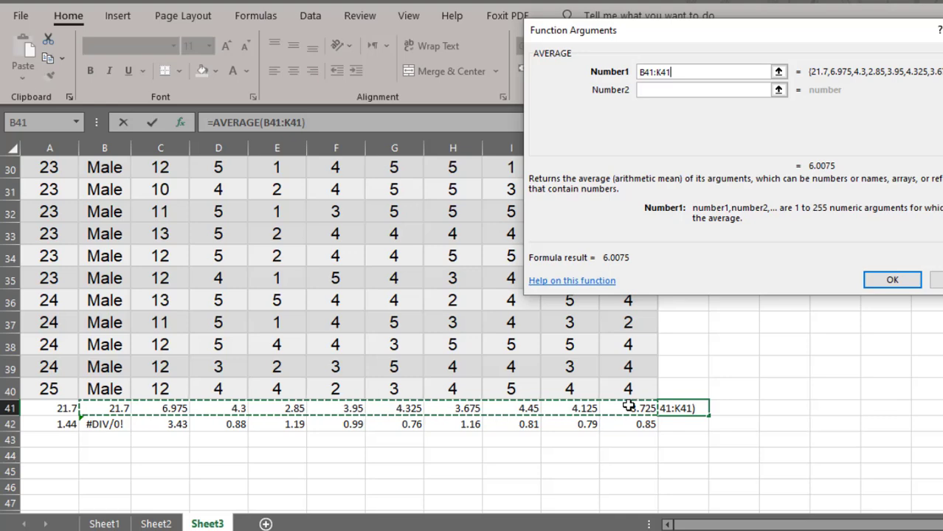
click(888, 281)
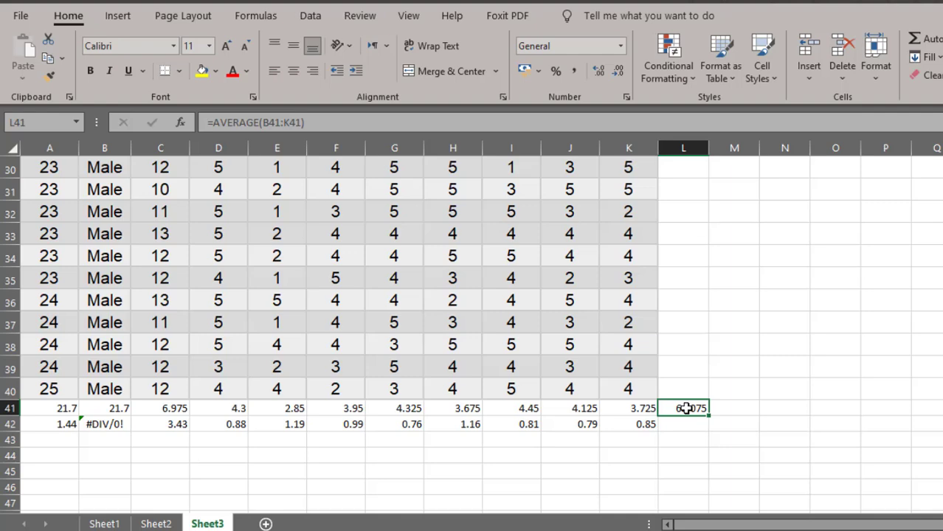
Reduce L41's displayed decimals so it shows 6.01.
click(686, 408)
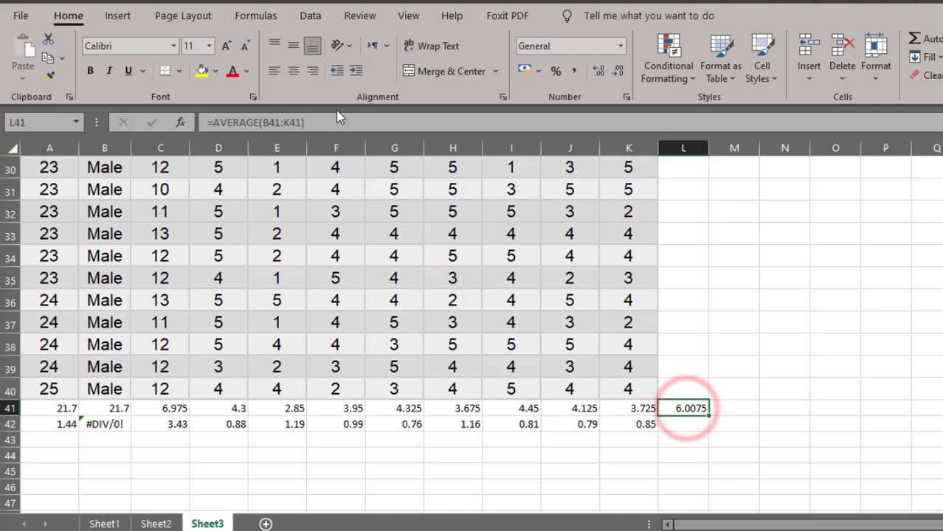
click(611, 77)
click(612, 78)
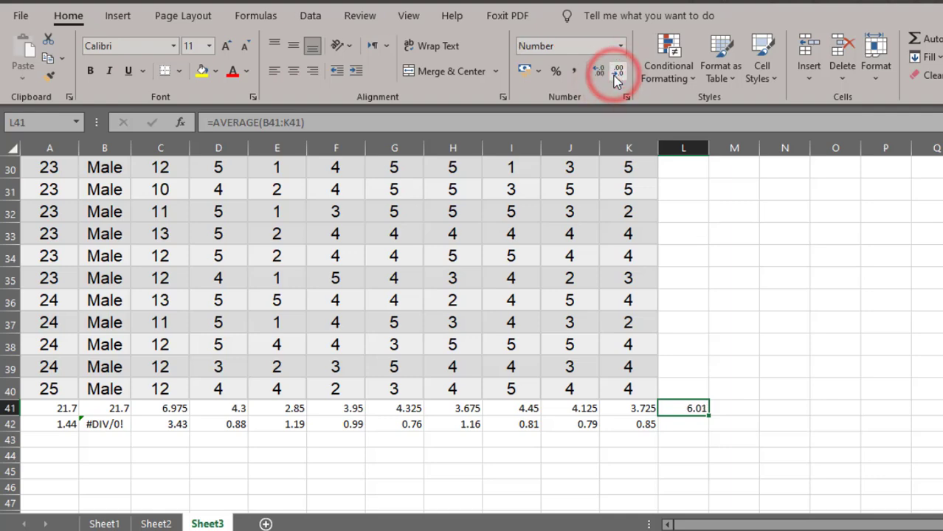
click(616, 79)
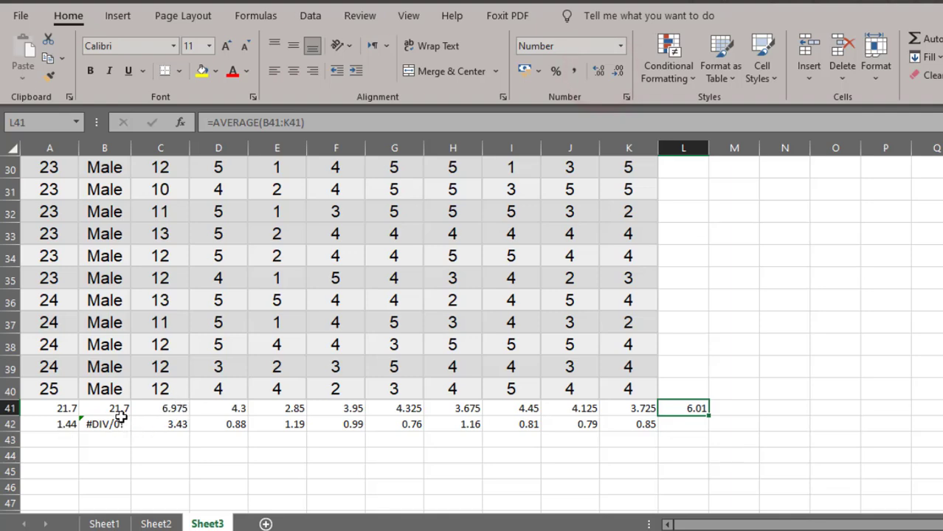
Copy the means B41:K41 and paste them as values into row 43 starting at M43.
drag(111, 410, 625, 410)
right_click(631, 410)
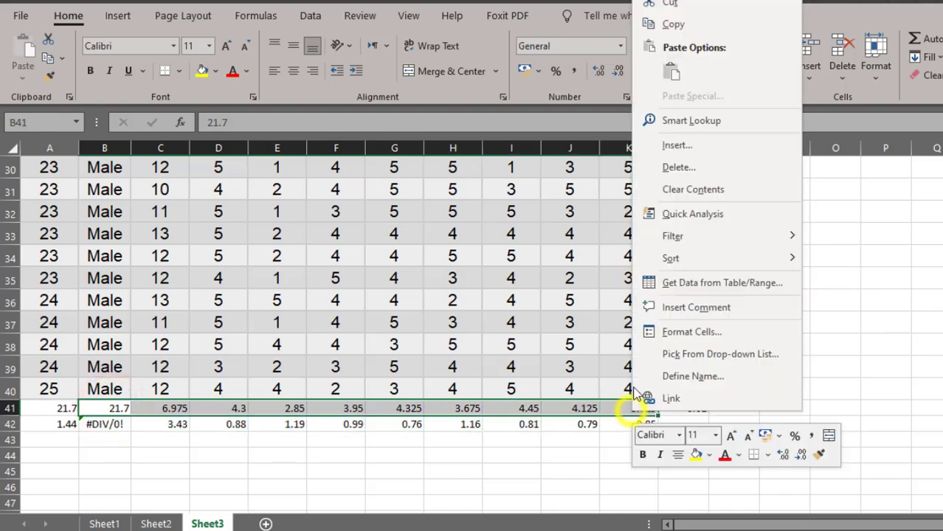
click(672, 25)
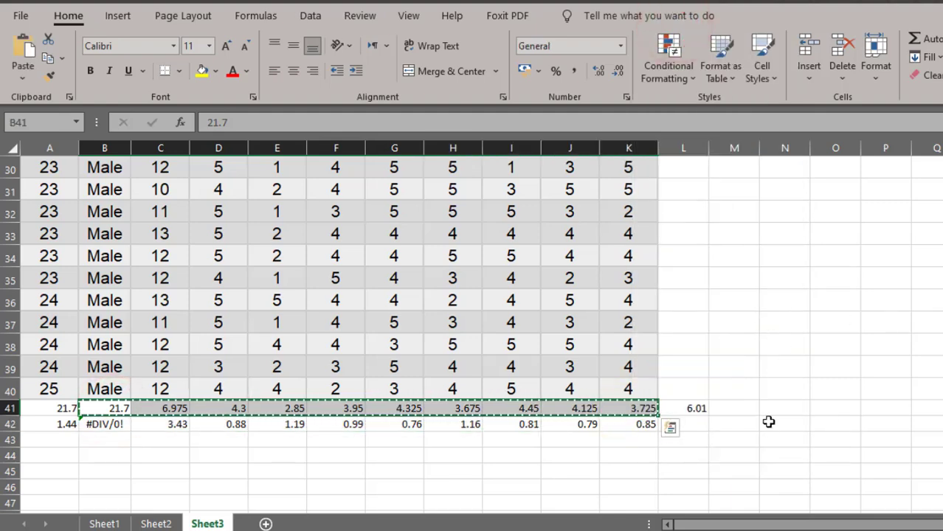
drag(740, 446, 940, 440)
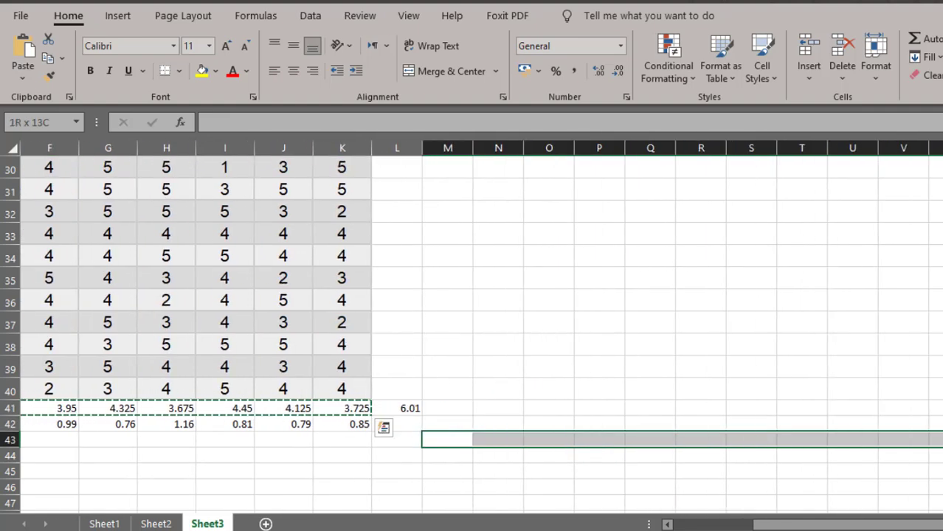
right_click(447, 443)
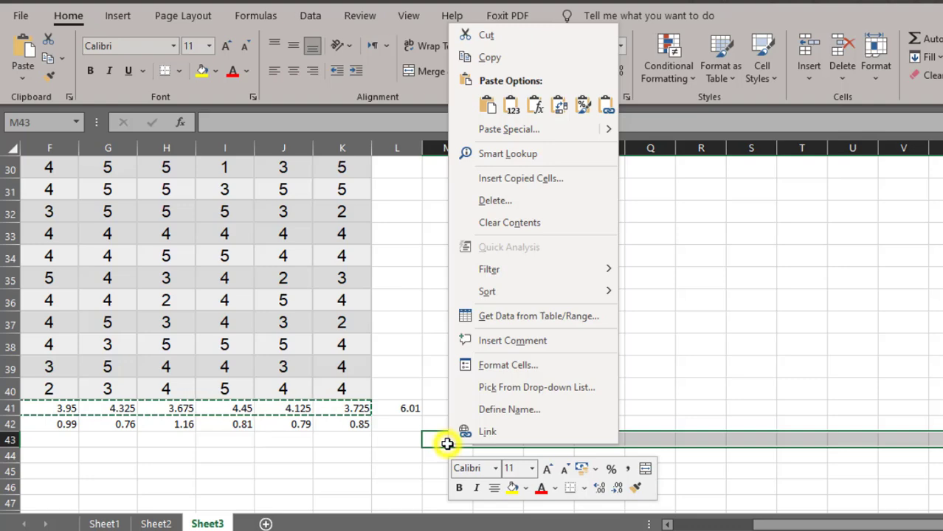
click(514, 105)
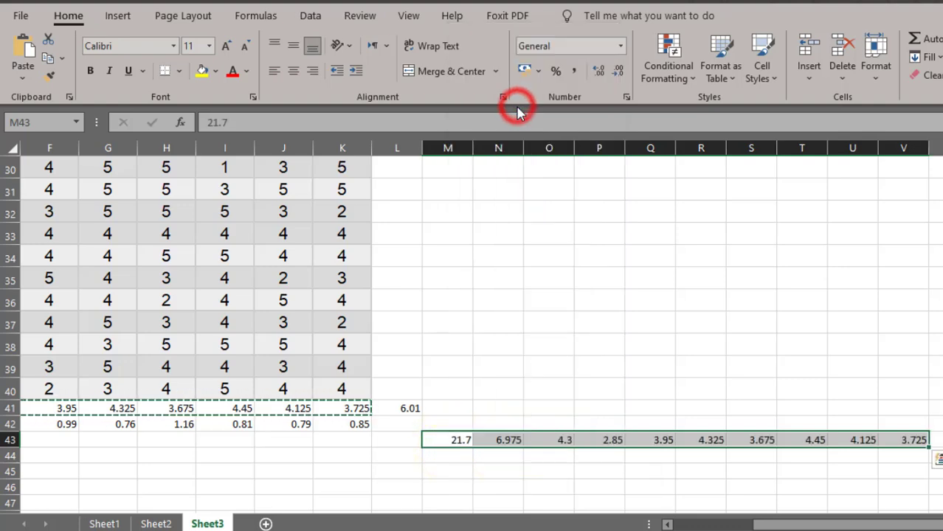
click(935, 438)
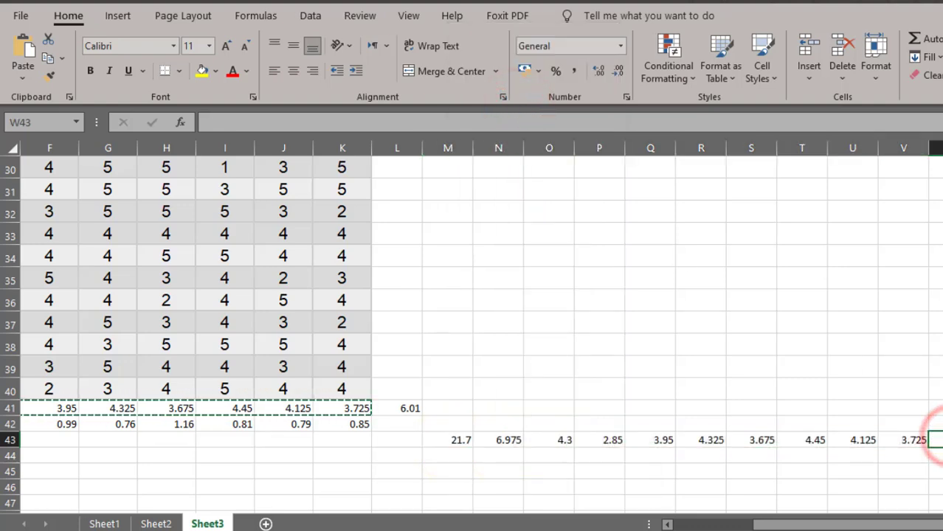
Delete the 6.975 value in N43, shifting cells left so values end at U43.
click(509, 441)
right_click(508, 441)
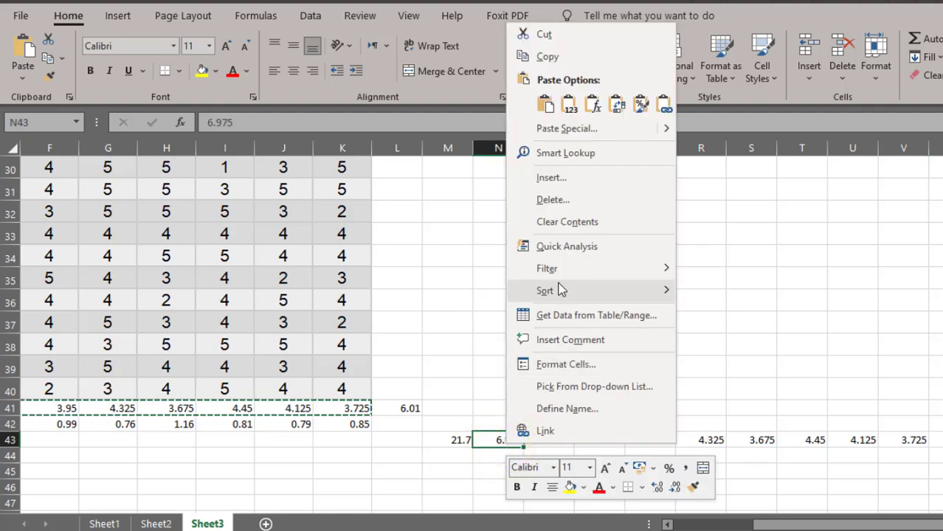
click(553, 199)
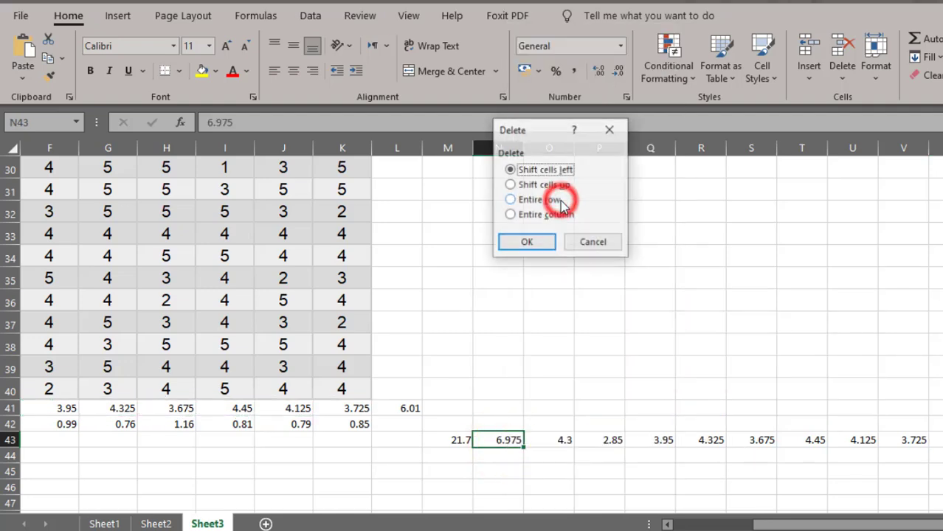
click(526, 242)
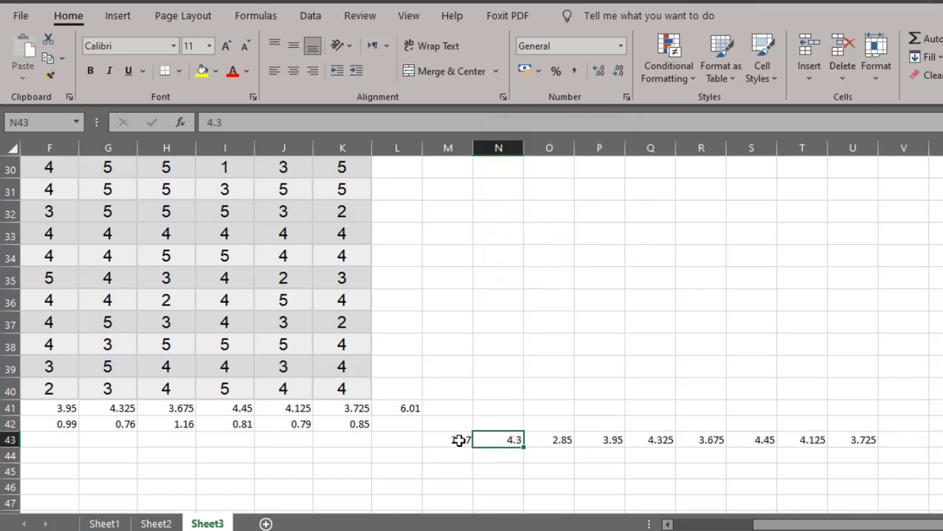
drag(459, 440, 858, 438)
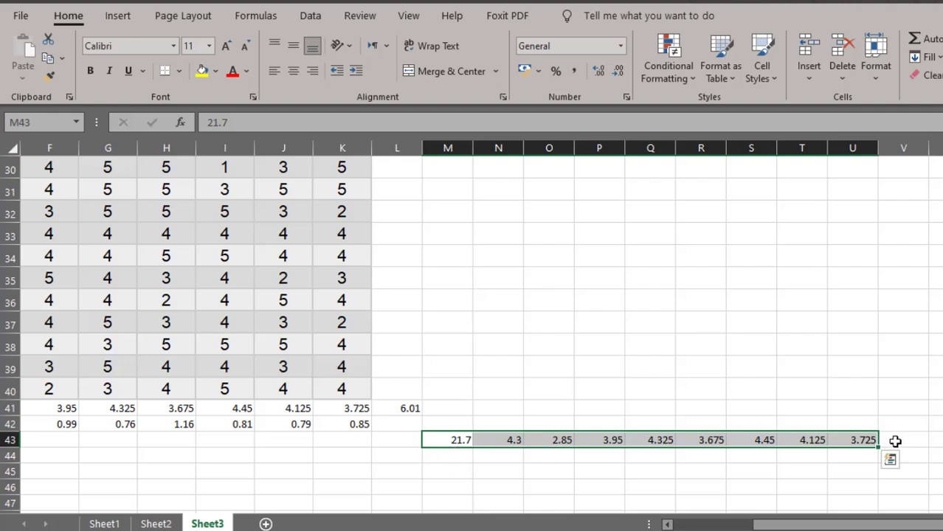
Enter =AVERAGE(M43:U43) in V43, returning 5.9.
click(895, 440)
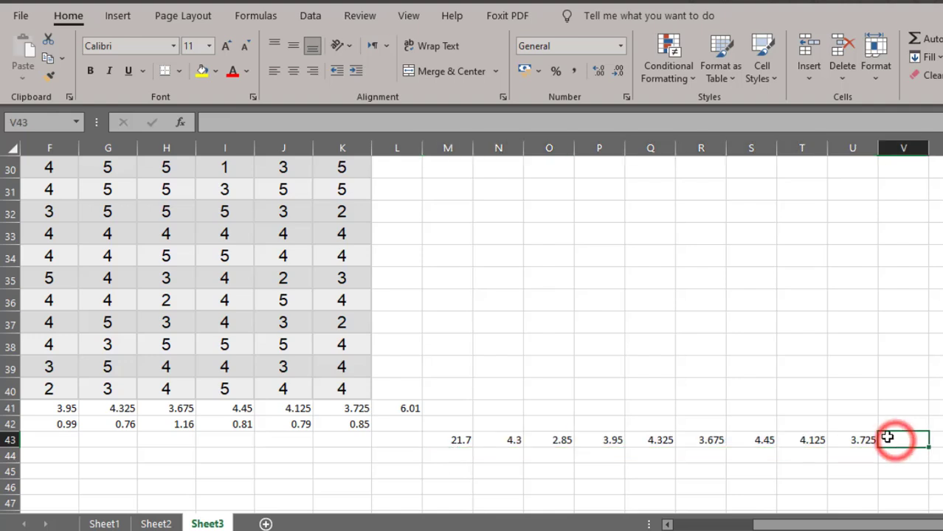
click(182, 123)
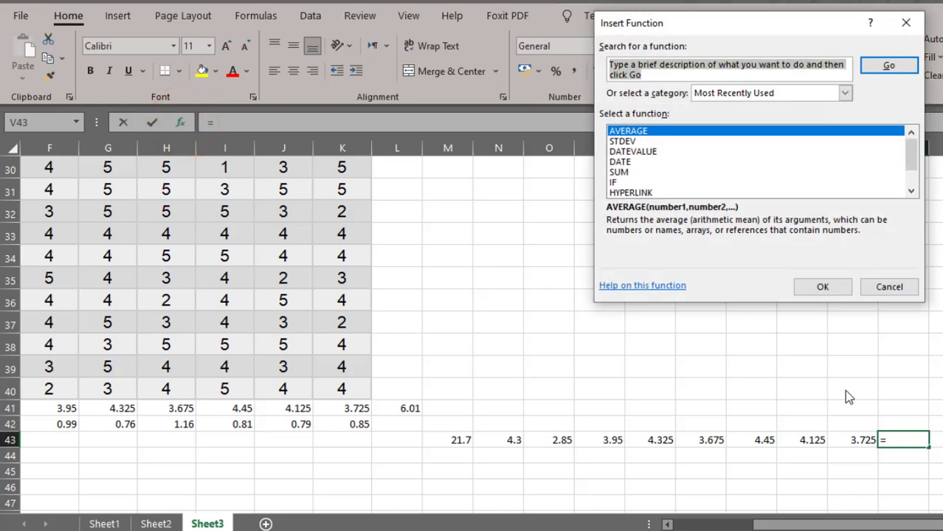
click(821, 287)
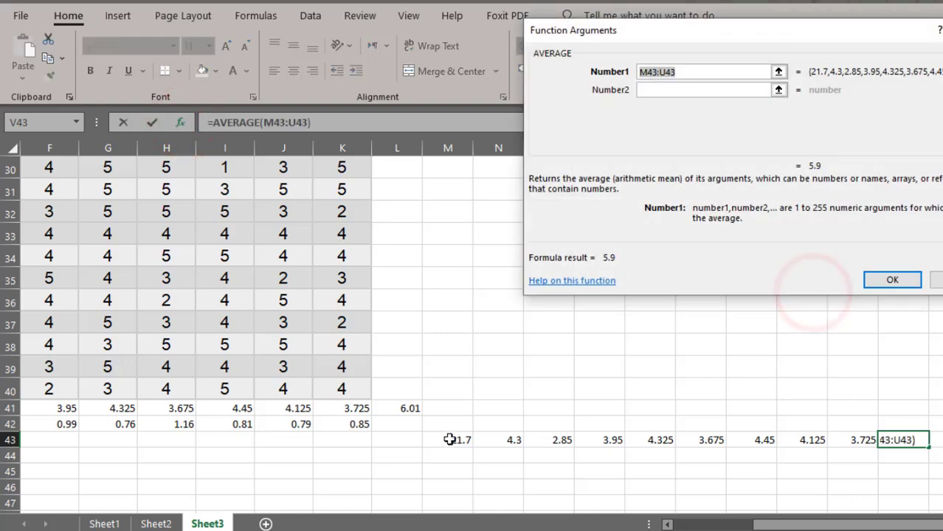
drag(450, 440, 842, 438)
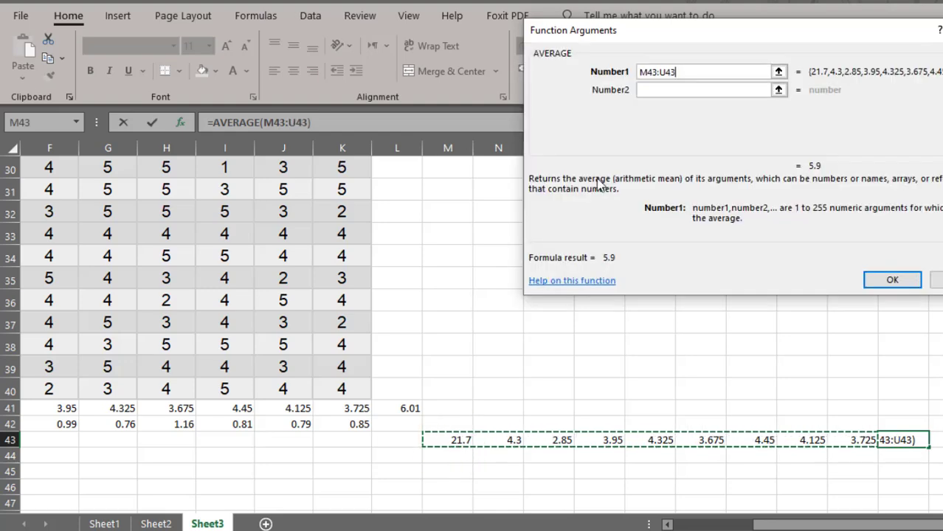
click(892, 278)
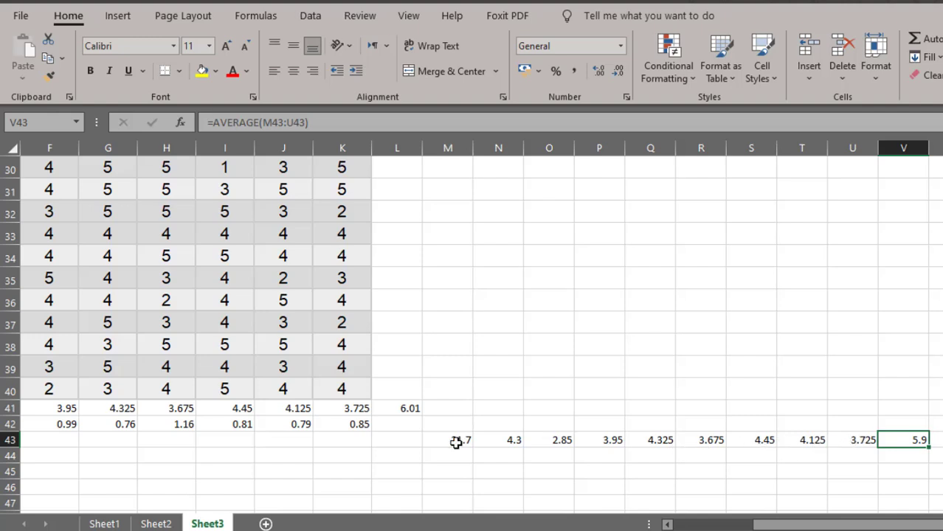
drag(456, 441, 488, 440)
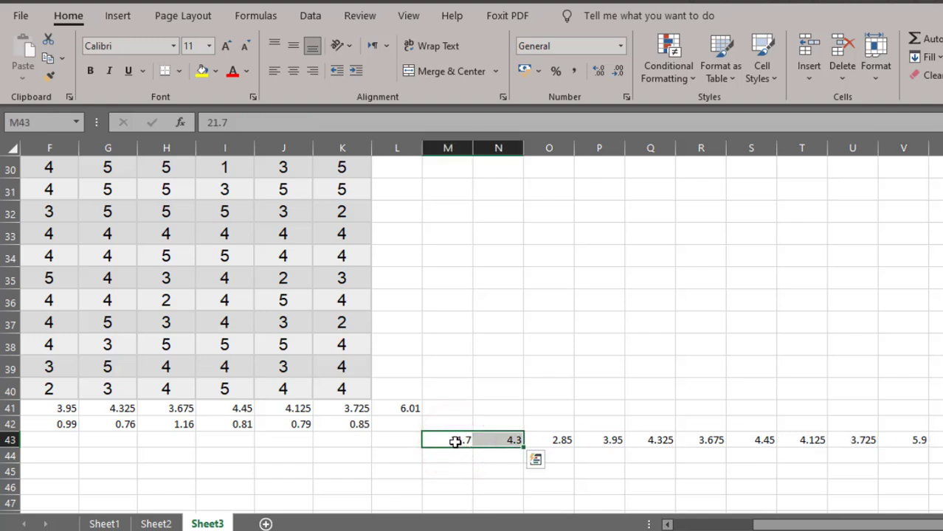
Delete the 21.7 in M43 with Shift cells left, then increase the average's decimals.
drag(822, 523, 810, 519)
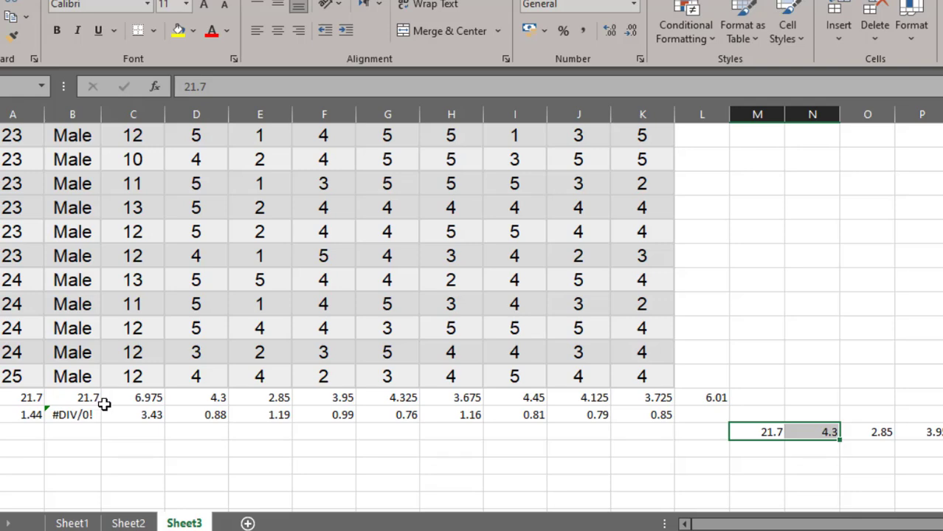
click(760, 430)
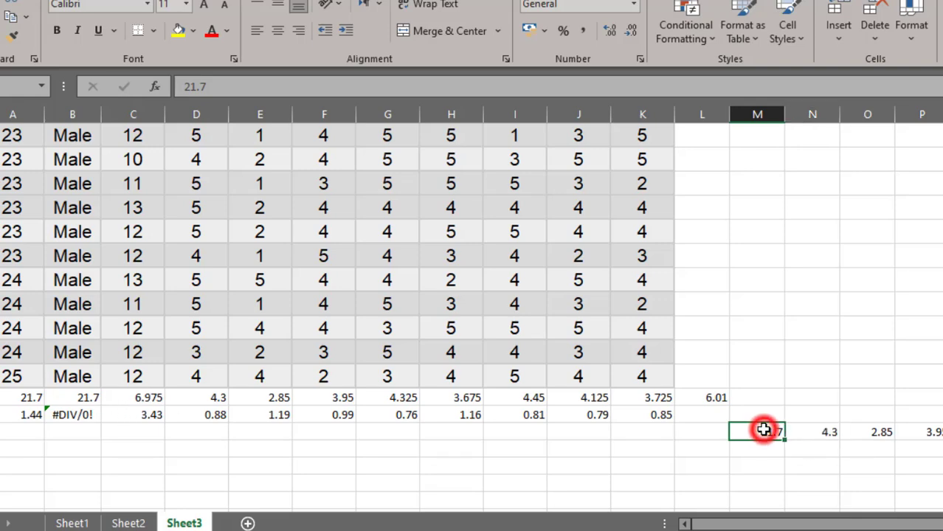
right_click(758, 431)
click(815, 174)
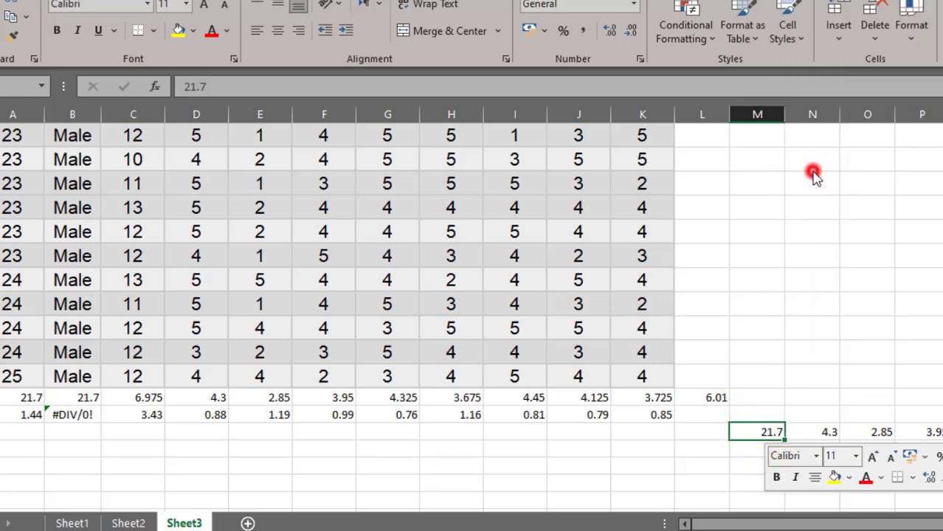
click(780, 218)
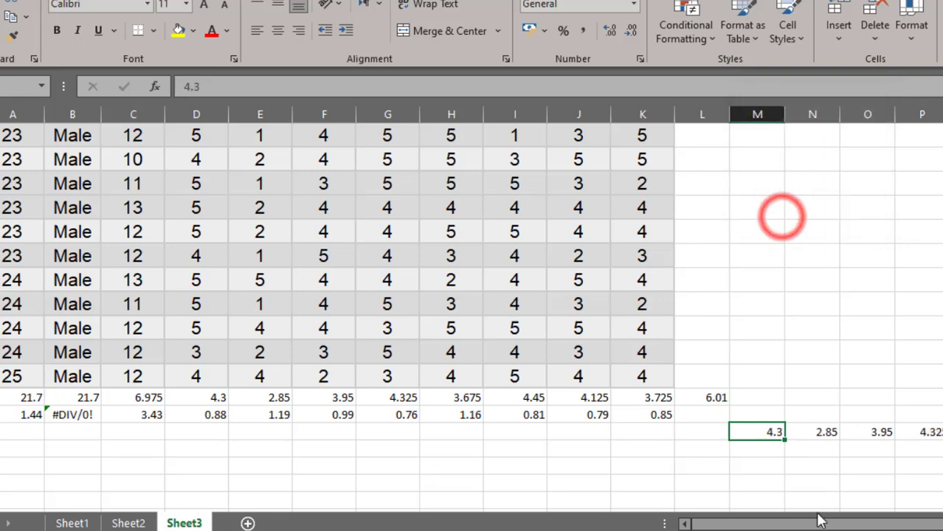
drag(800, 520, 890, 524)
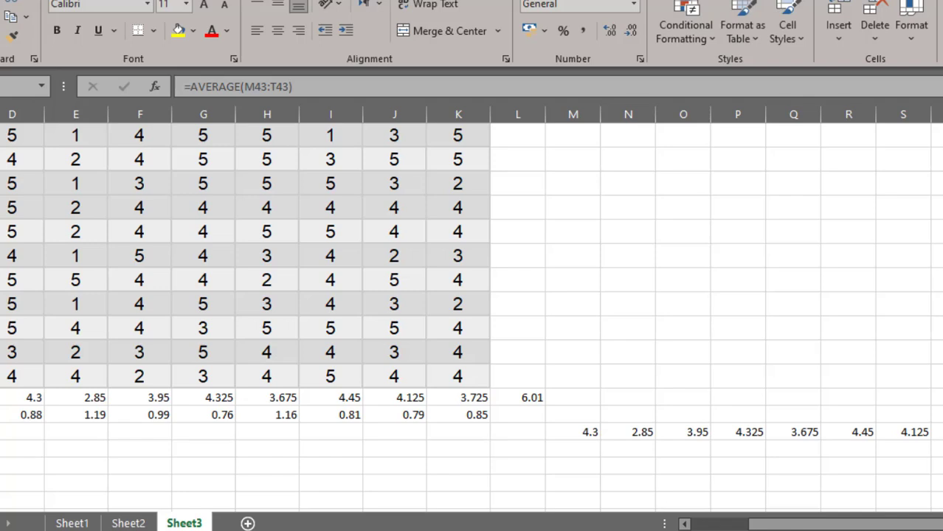
click(609, 31)
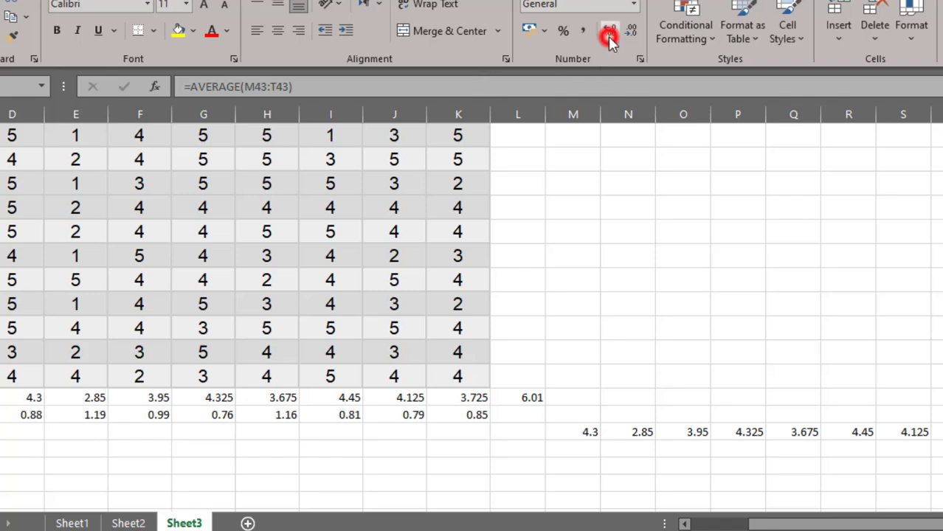